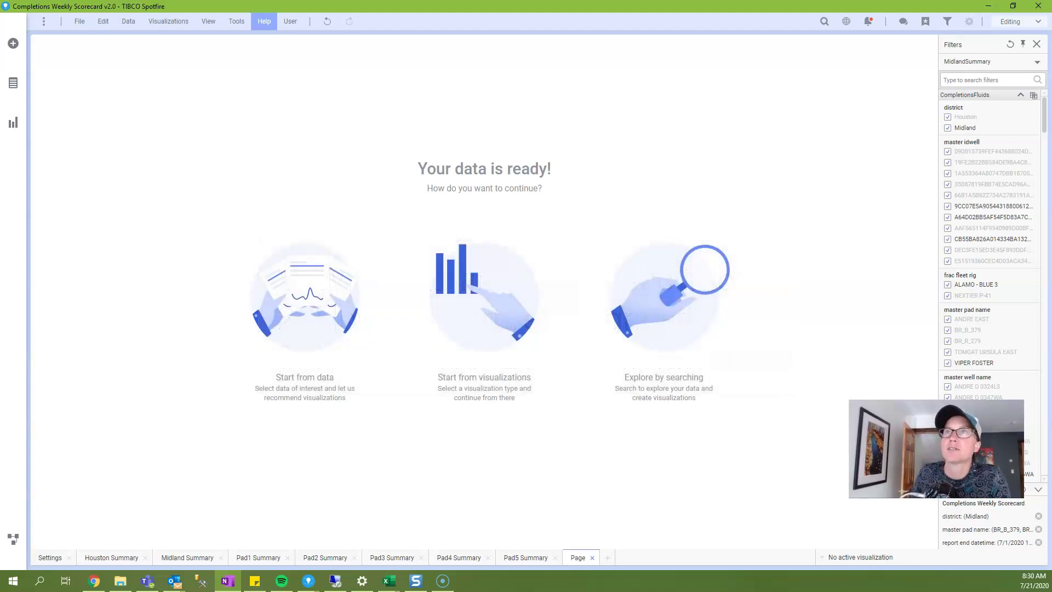
Step: Open the Support diagnostics and logging window and show its Diagnostic Information
left_click(263, 21)
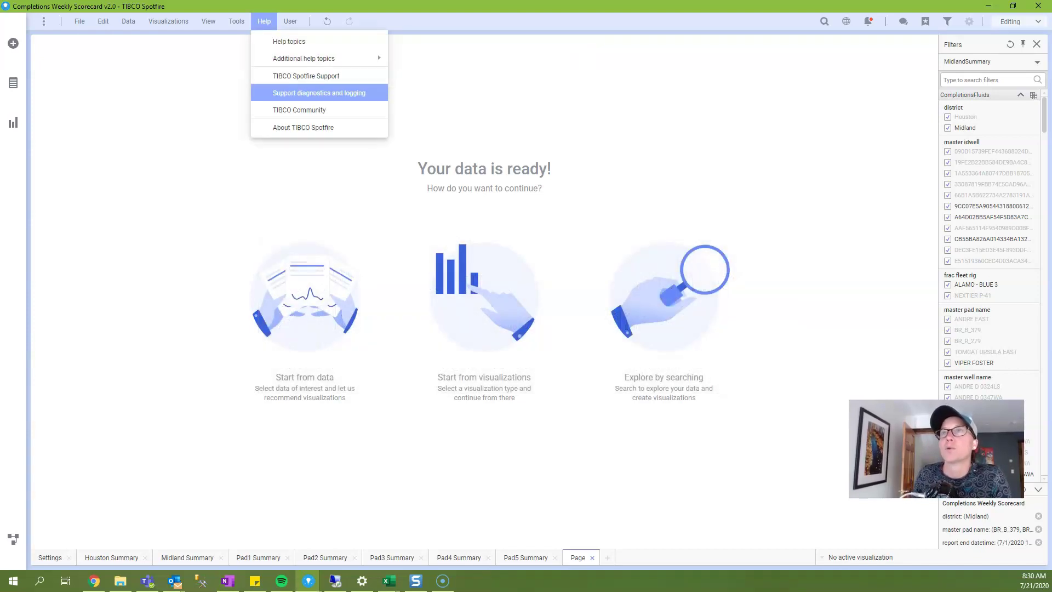
left_click(295, 95)
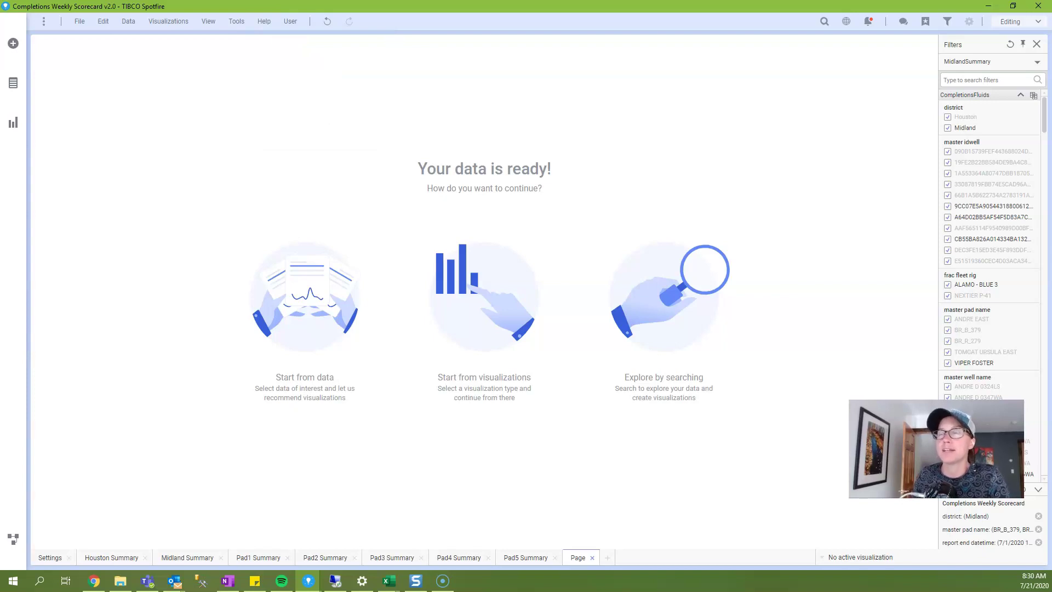
left_click(489, 187)
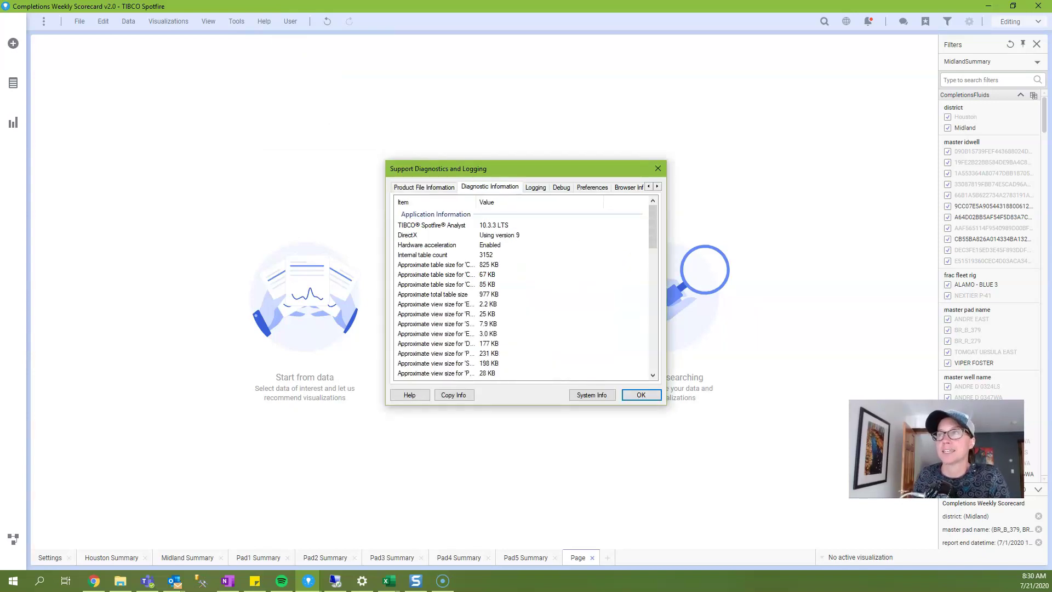
Step: Enlarge the diagnostics window, review the table sizes, document node count, cache and load time entries, and close it
left_click_drag(494, 169, 365, 123)
left_click_drag(538, 360, 701, 476)
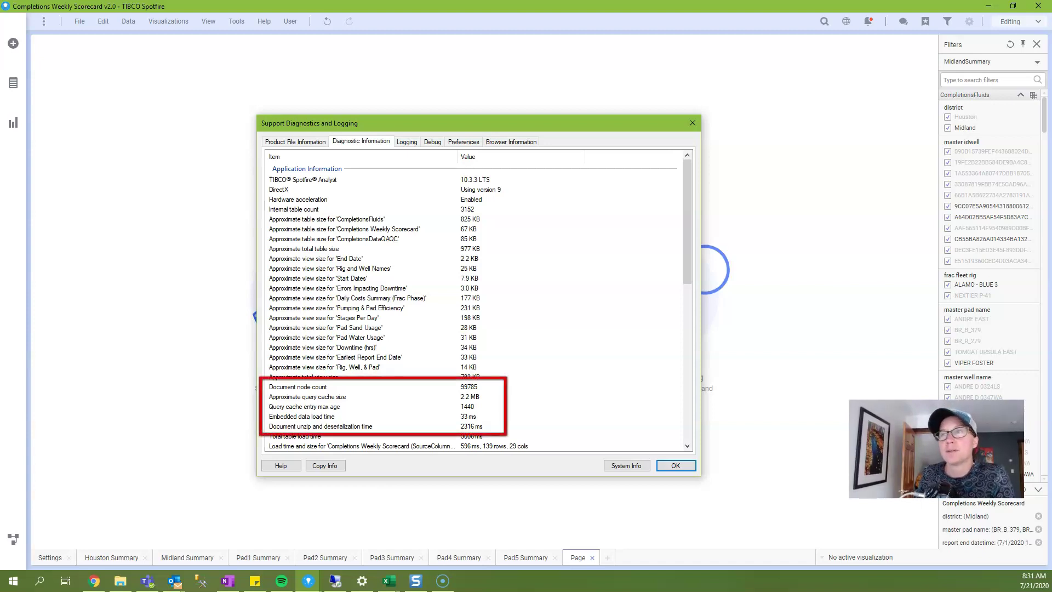
scroll(472, 301, "down", 6)
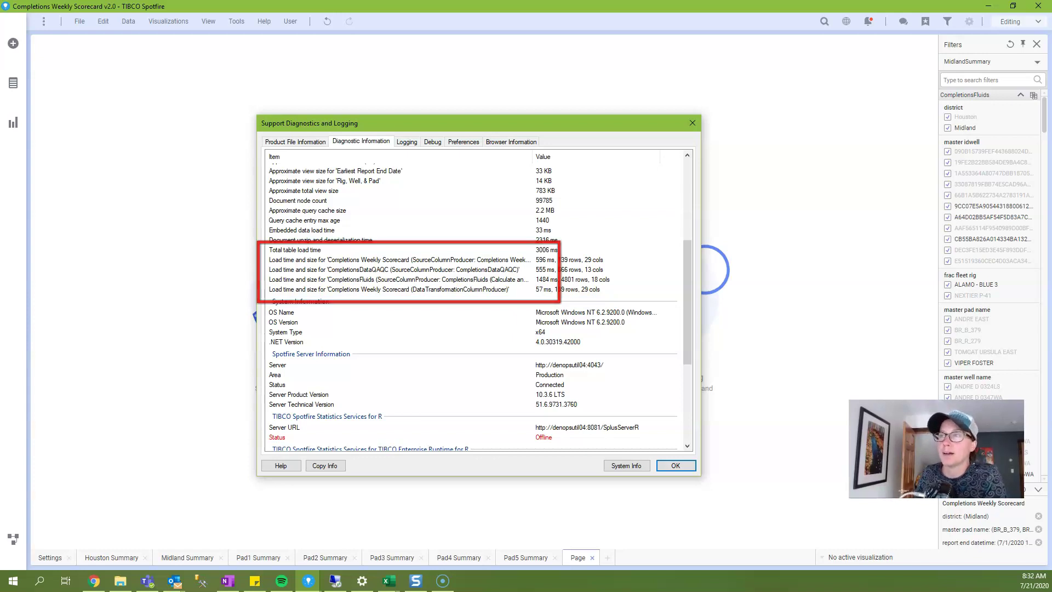
left_click(675, 466)
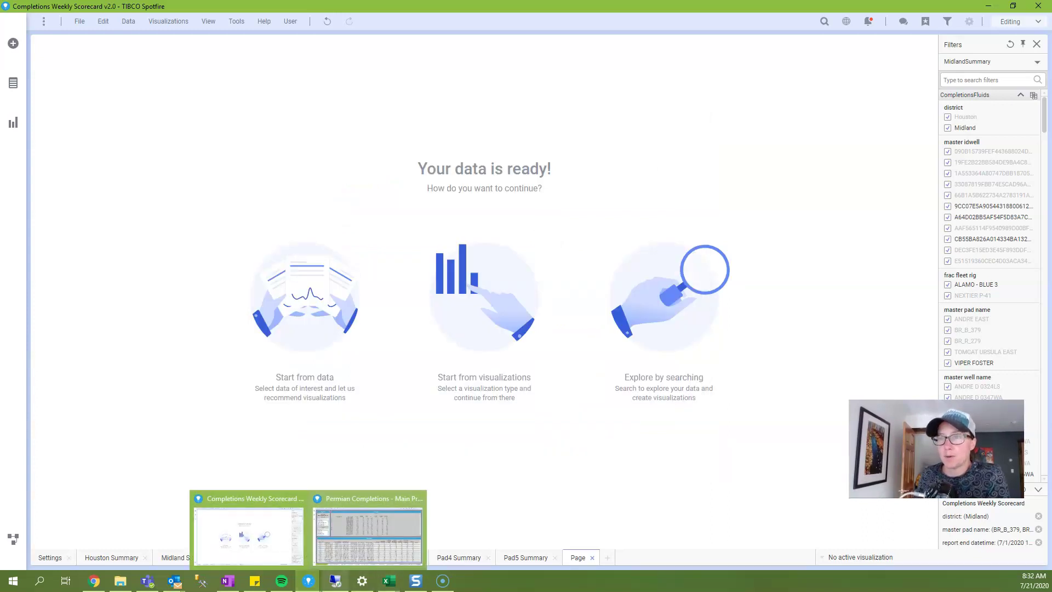
Step: Switch to the remote desktop session and review the RC_DASH_Howco_Q2_2020 diagnostics down to the load time entries, widening the Item column
left_click(337, 581)
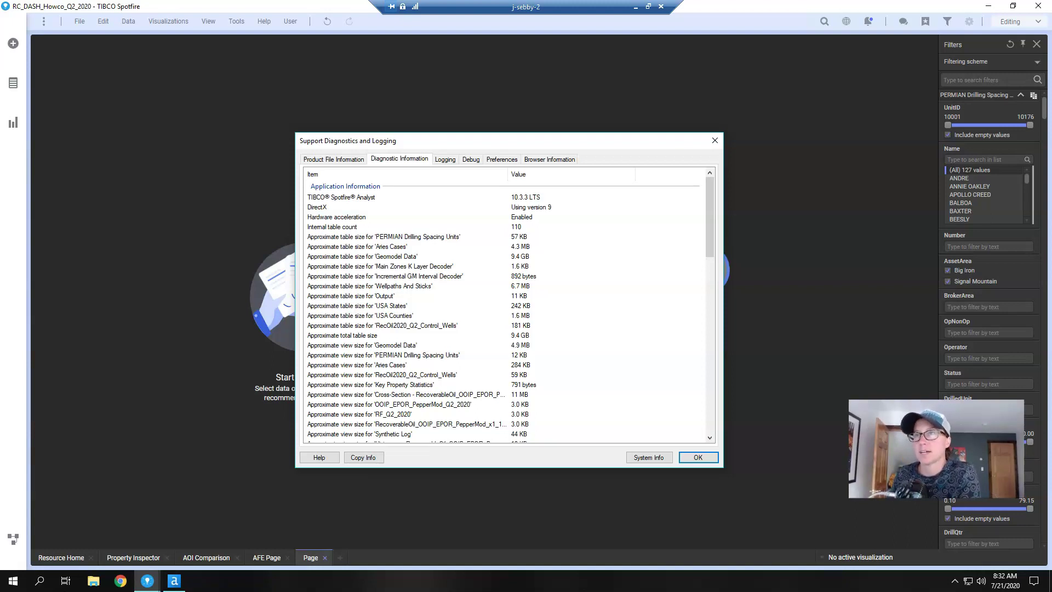
scroll(510, 312, "down", 10)
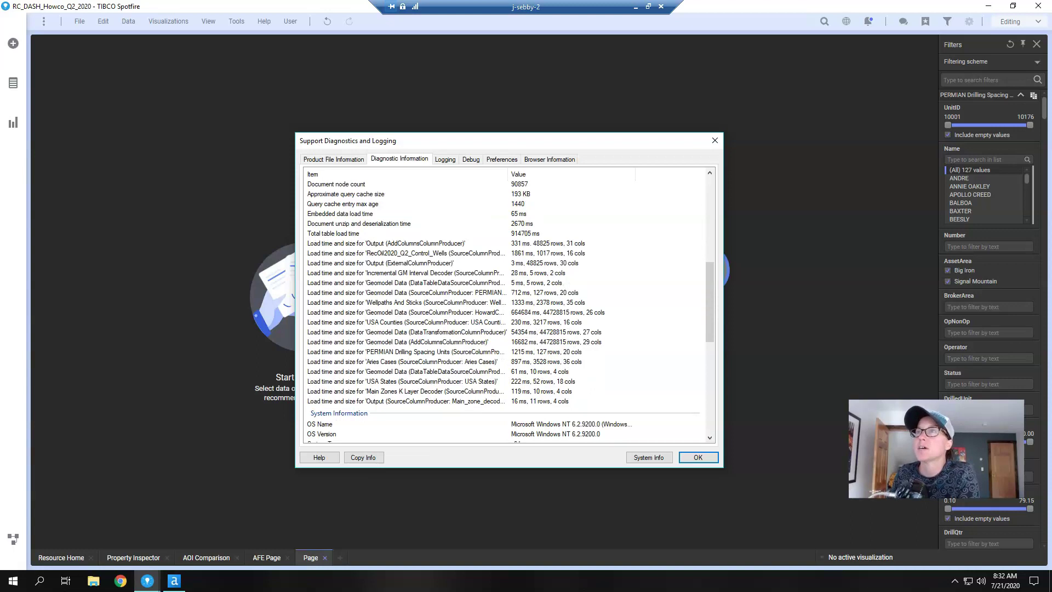
left_click_drag(507, 174, 552, 174)
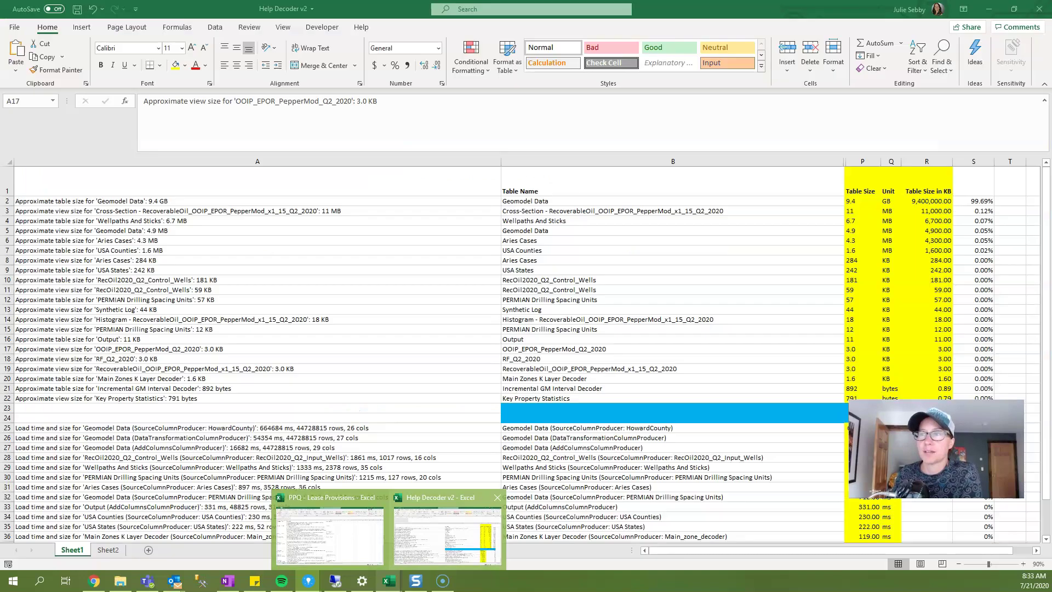
Step: Switch to the Help Decoder v2 workbook in Excel and highlight the table and view size lines in A2:A19 of Sheet1
left_click(447, 529)
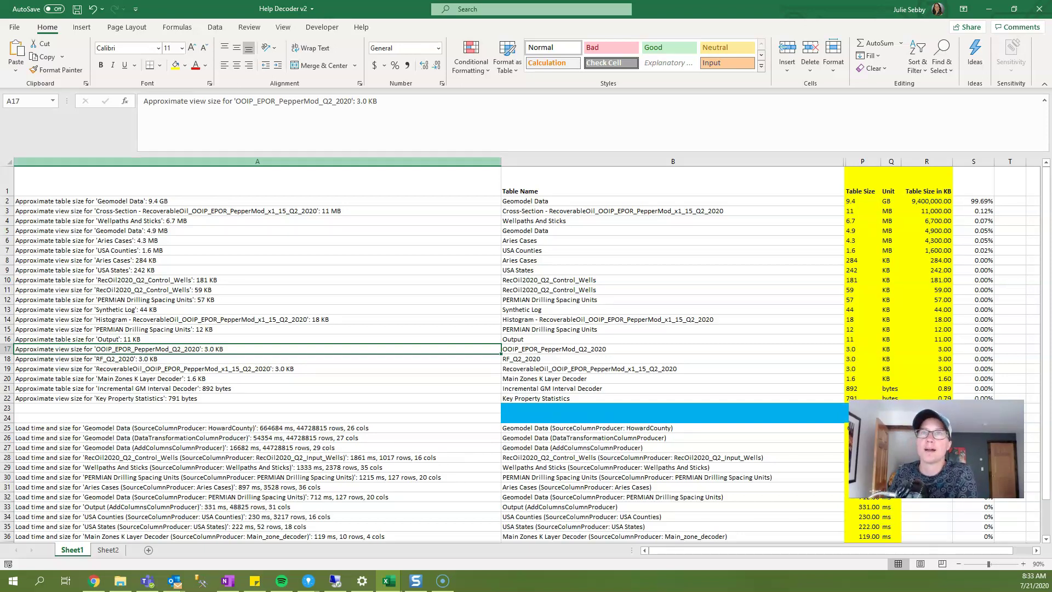
left_click(258, 182)
left_click(258, 201)
key("shift+Down")
key("shift+Down")
key("shift+Down")
key("shift+Down")
key("shift+Down")
key("shift+Down")
key("shift+Down")
key("shift+Down")
key("shift+Down")
key("shift+Down")
key("shift+Down")
key("shift+Down")
key("shift+Down")
key("shift+Down")
key("shift+Down")
key("shift+Down")
key("shift+Down")
key("shift+Down")
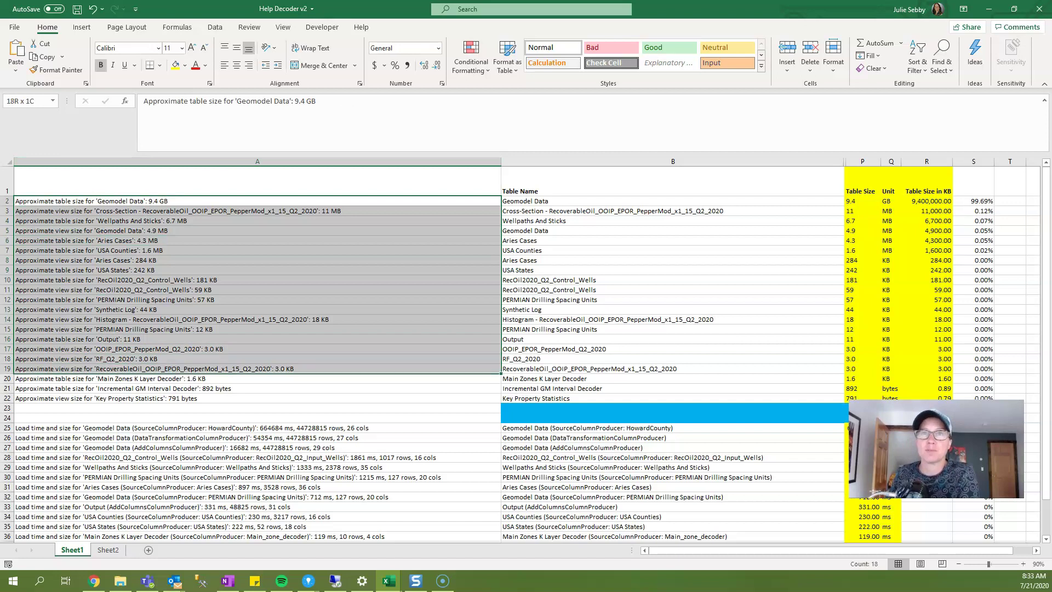
Step: Examine the load time lines starting at A25, and the USA Counties and Output table size lines in column A
scroll(526, 351, "down", 3)
left_click(258, 310)
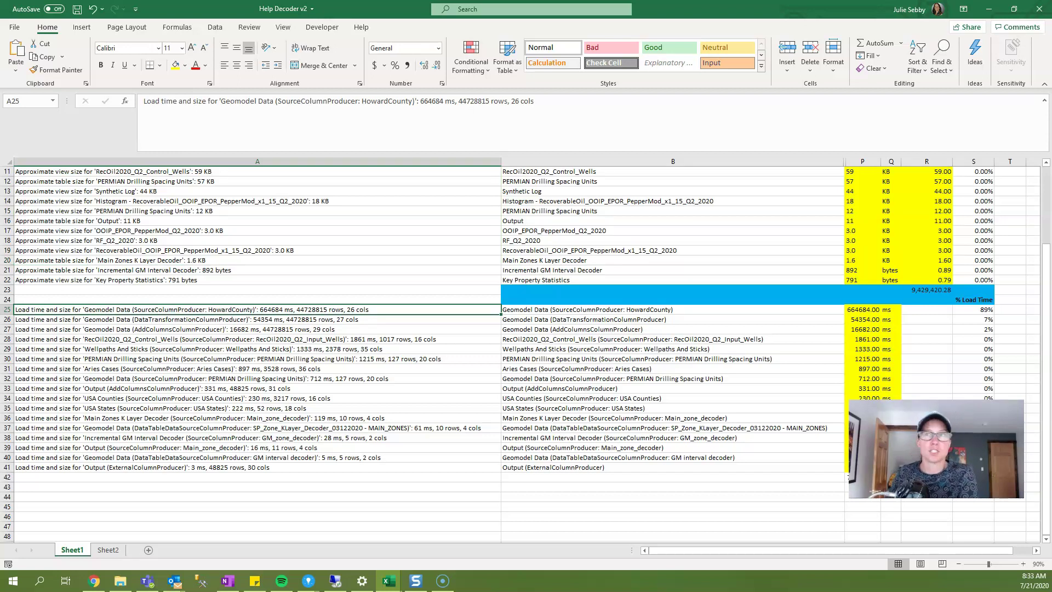
left_click(257, 329)
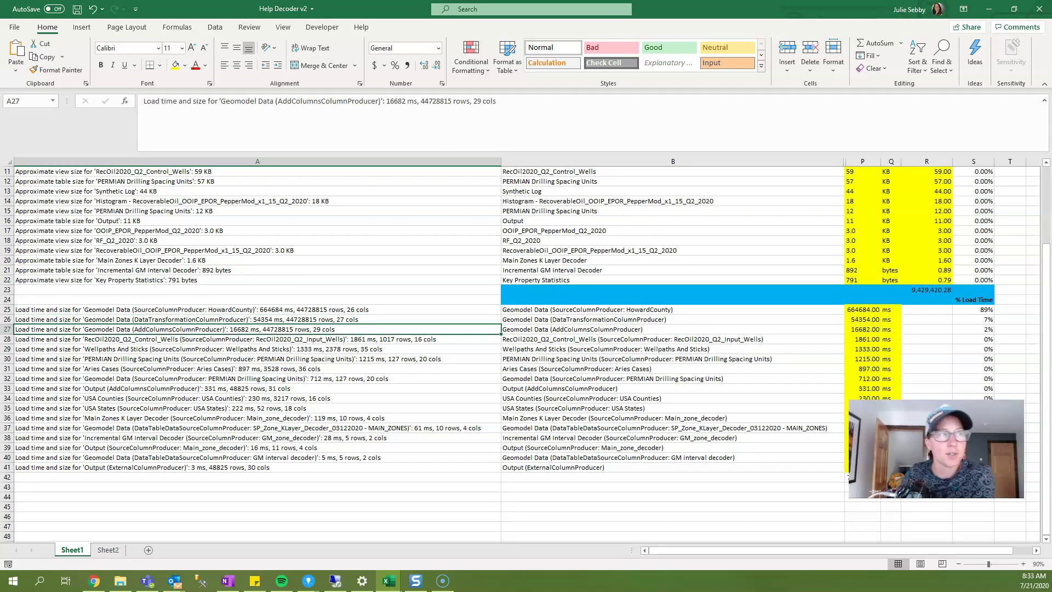
scroll(526, 351, "up", 4)
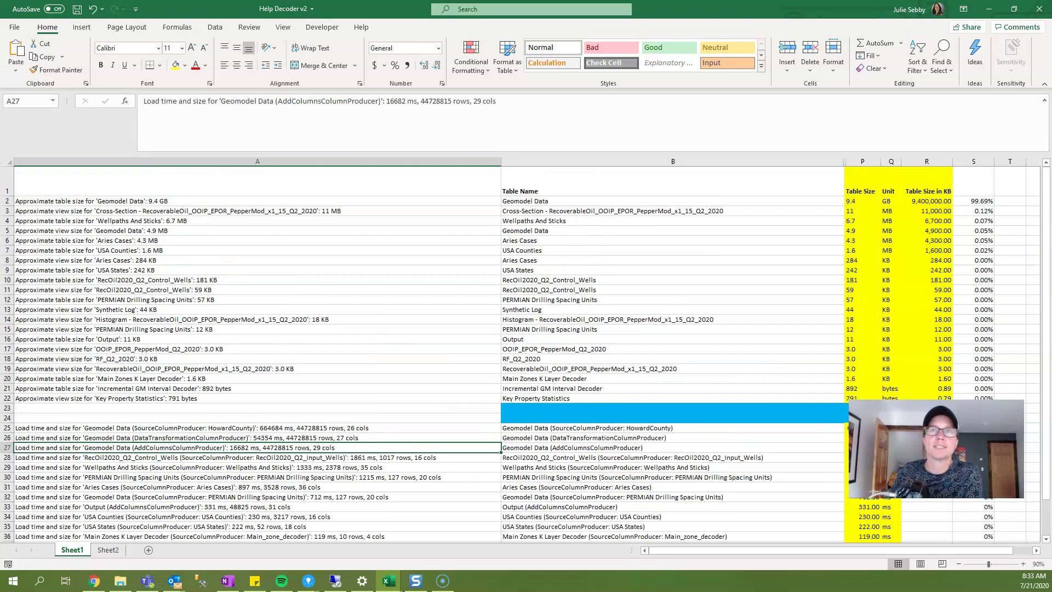
left_click(258, 251)
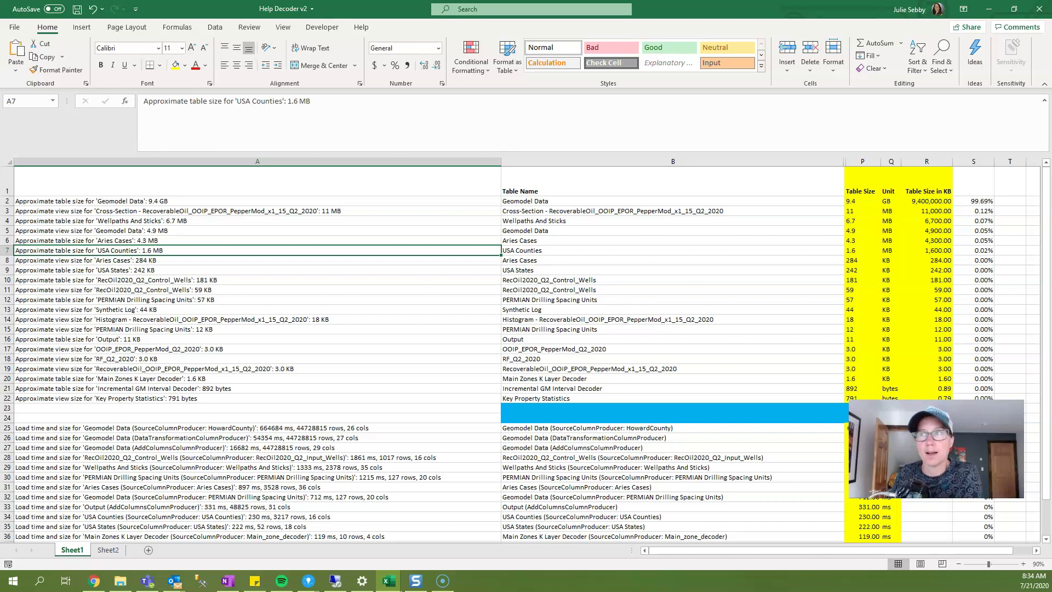
left_click(258, 339)
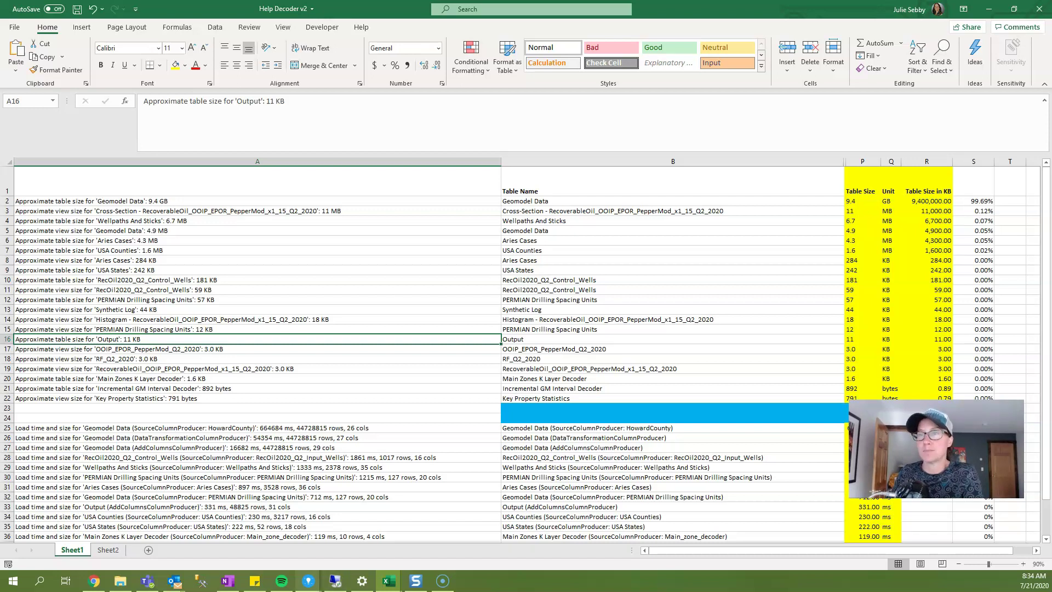
Step: Switch to the Completions Weekly Scorecard analysis in Spotfire and copy its diagnostic information from Support diagnostics and logging
mouse_move(309, 581)
left_click(253, 526)
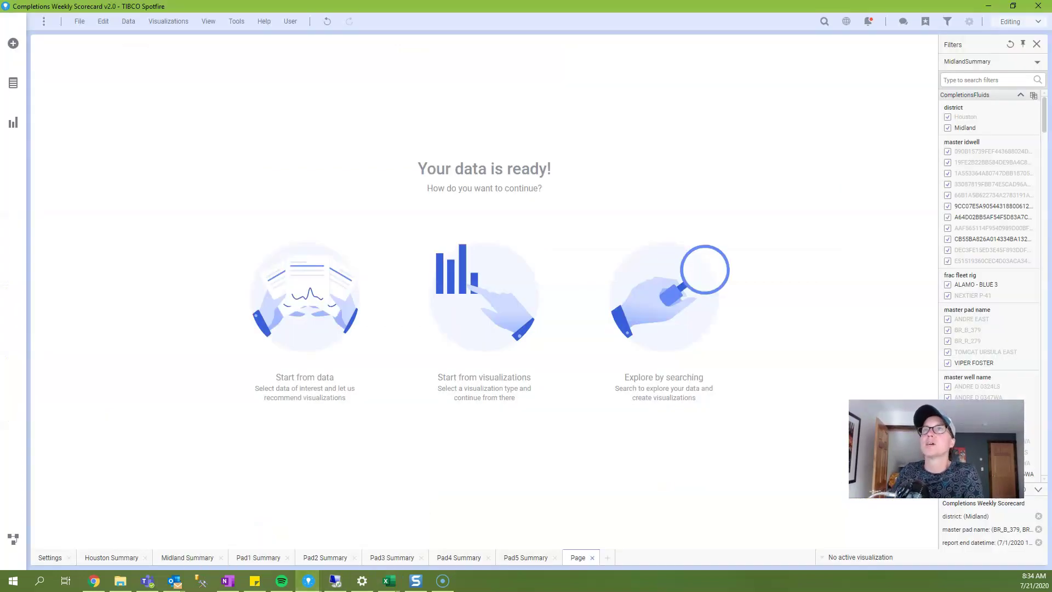
left_click(264, 22)
left_click(300, 127)
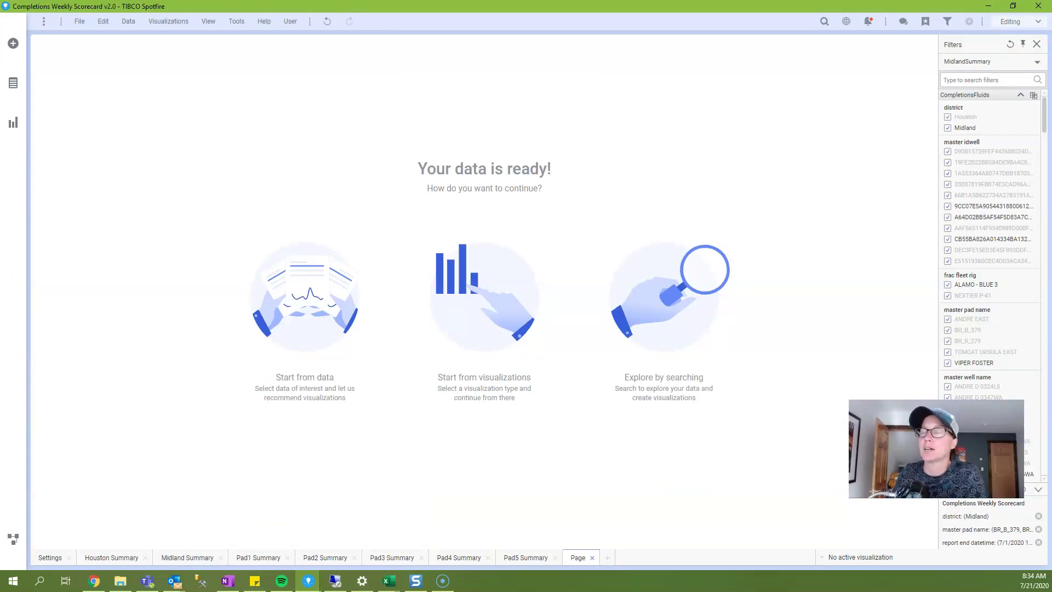
left_click(490, 187)
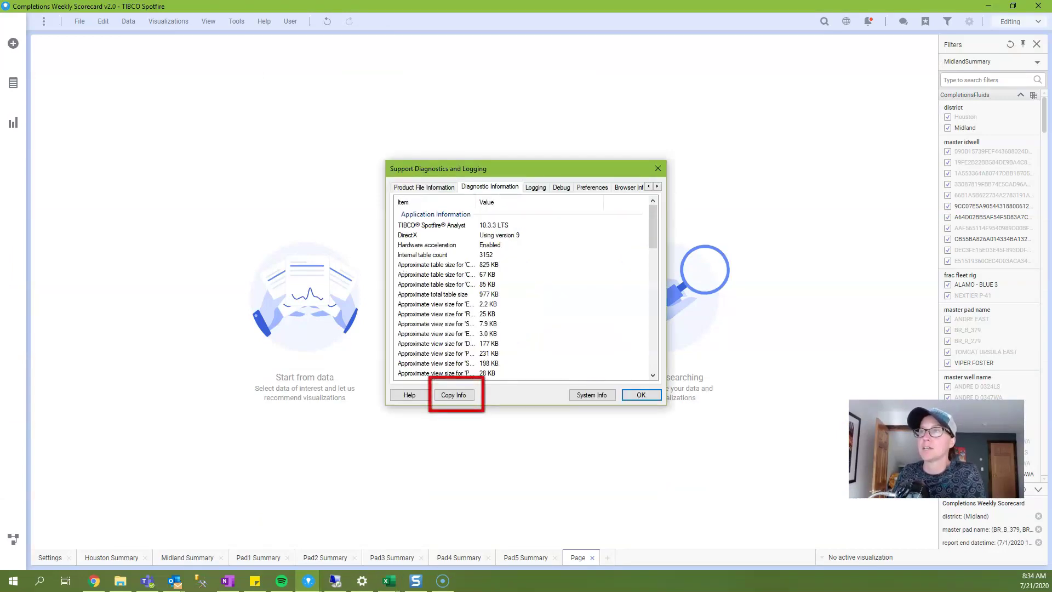
left_click(453, 395)
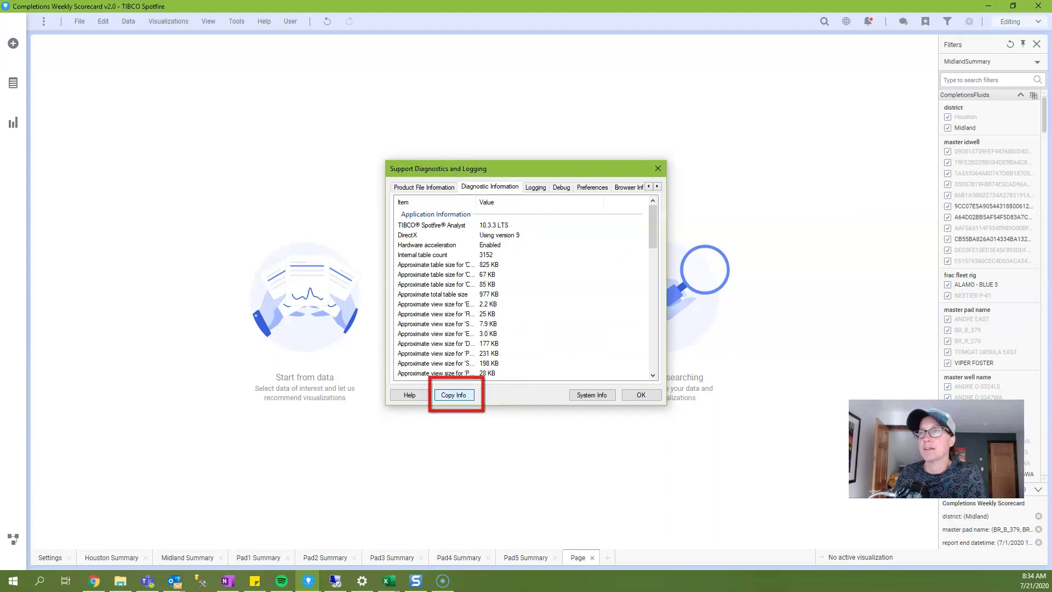
left_click(600, 330)
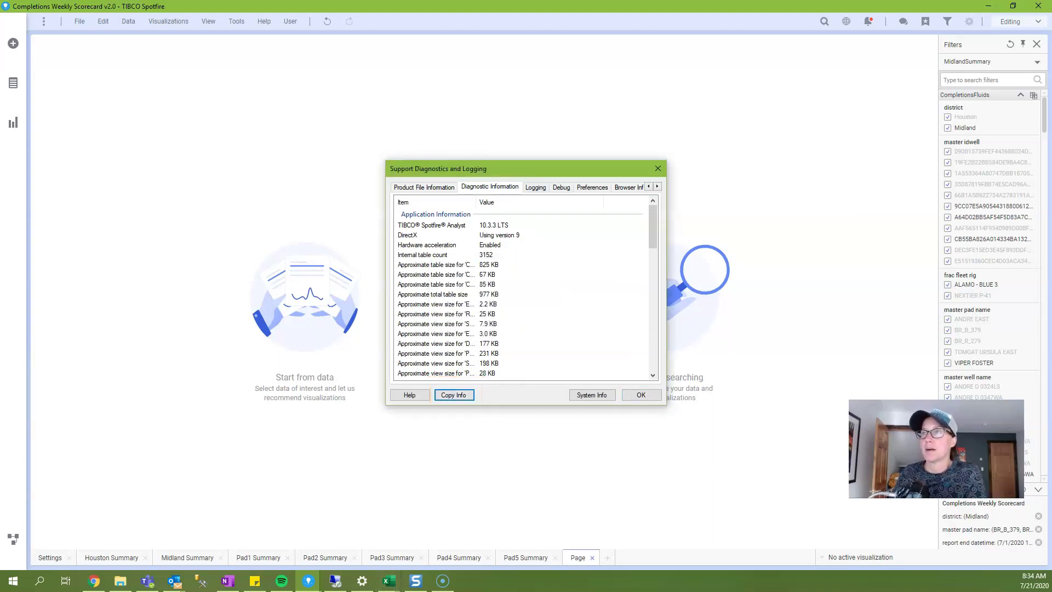
Step: Switch to the Help Decoder v2 workbook in Excel and paste the diagnostic information at A1 of the blank Sheet3
mouse_move(388, 580)
left_click(447, 529)
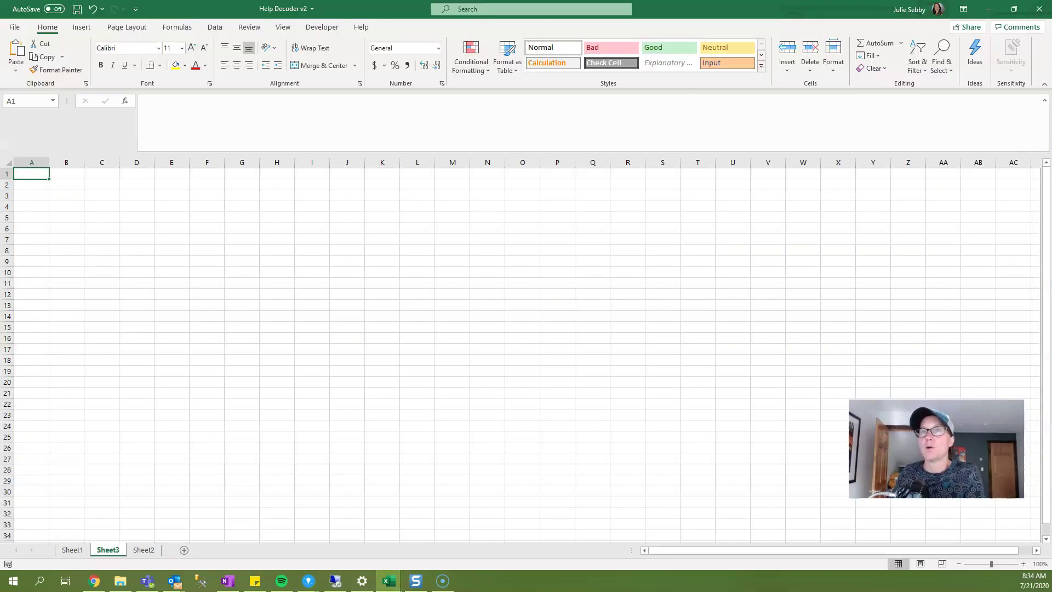
key("ctrl+v")
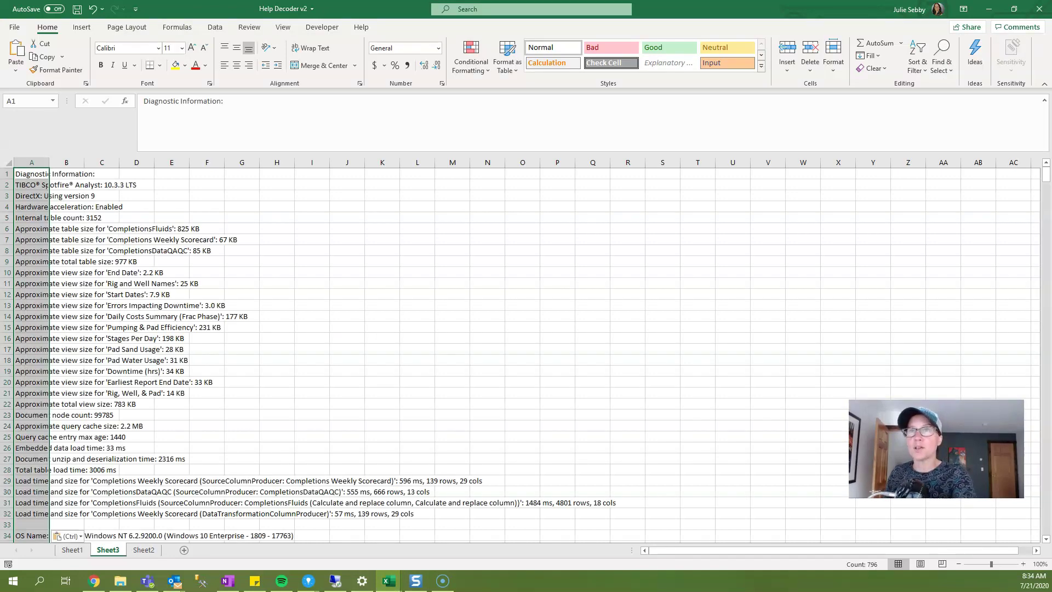
left_click(137, 262)
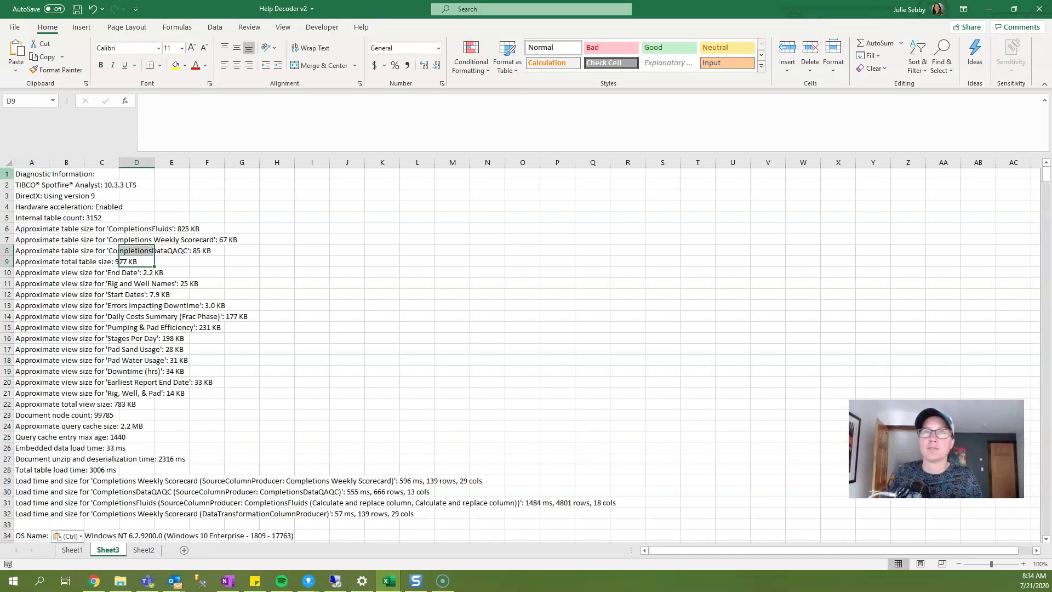
Step: Delete the rows above the first table size line and the rows from total view size through total table load time
left_click_drag(7, 173, 7, 185)
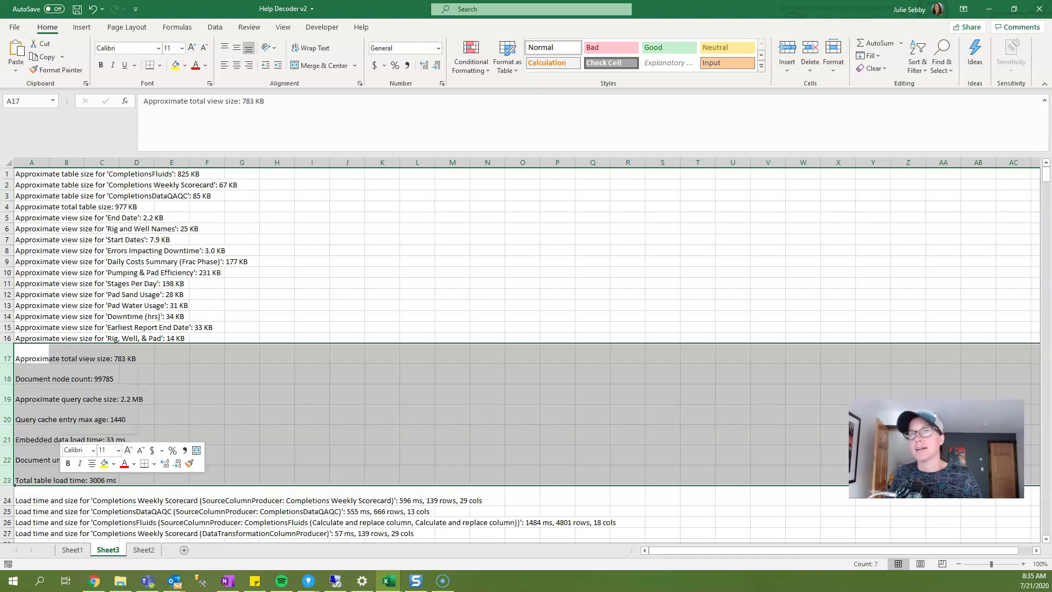
right_click(59, 433)
key("Escape")
key("ctrl+minus")
left_click(66, 185)
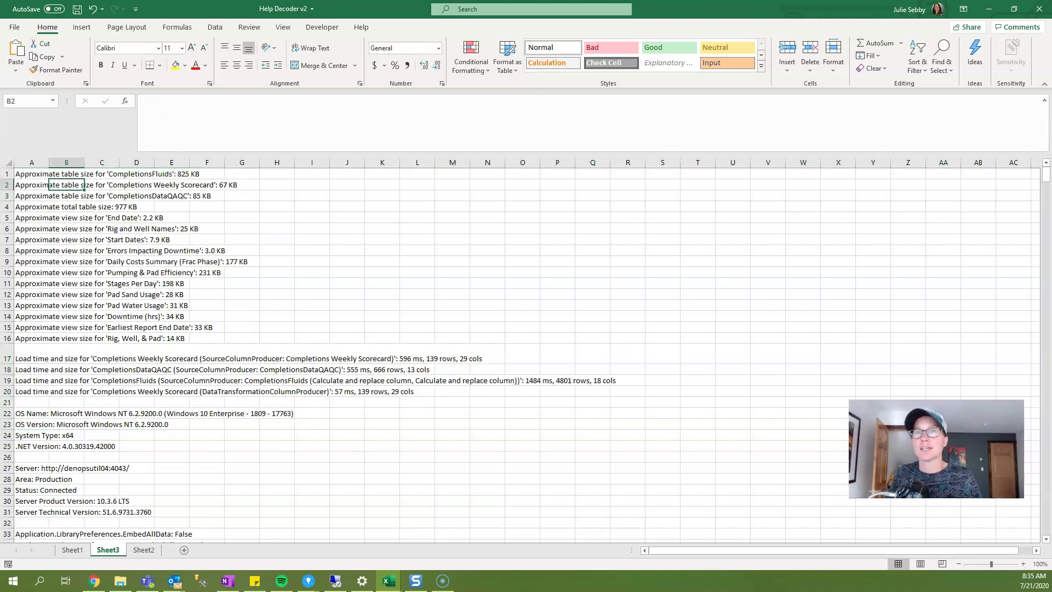
Step: Delete a block of rows from the OS Name line down, and select the size and load time lines in A1:A20
left_click_drag(8, 414, 7, 540)
right_click(117, 318)
left_click(137, 424)
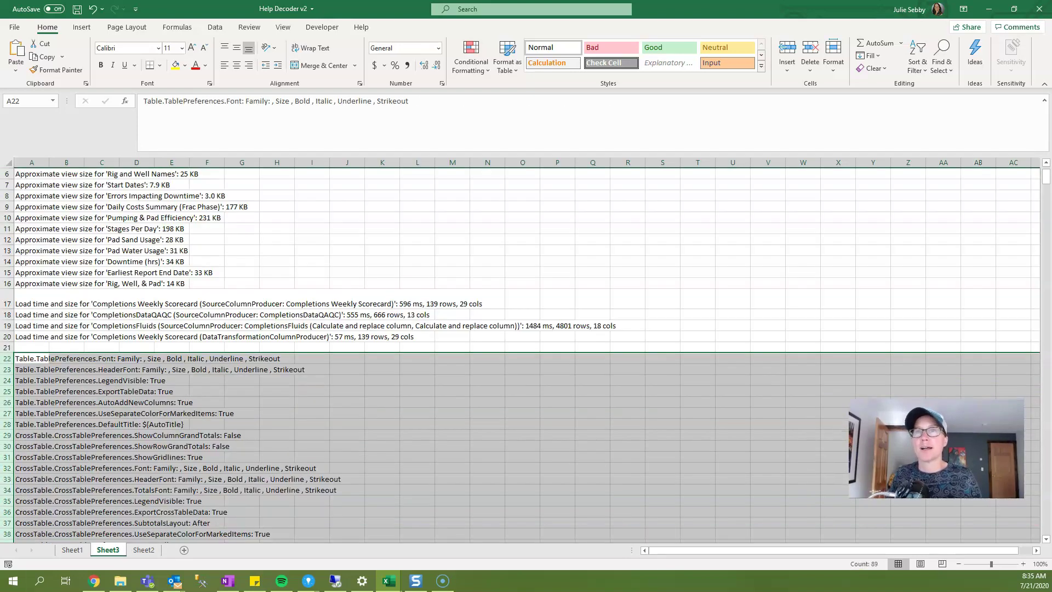
left_click_drag(33, 174, 32, 391)
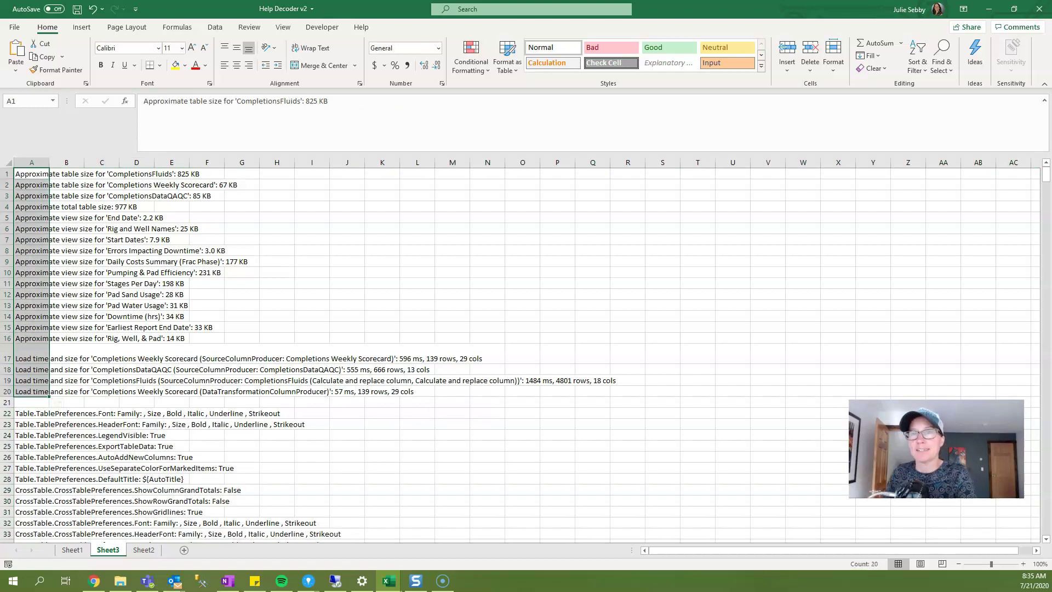
Step: Unhide the helper columns between columns B and P on Sheet1
left_click(72, 550)
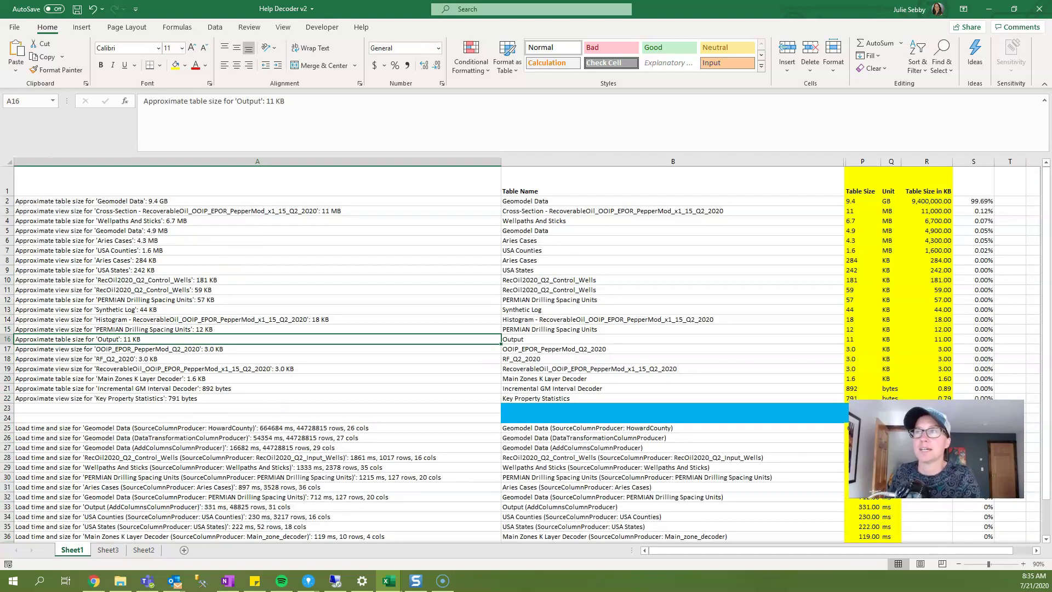
left_click(891, 330)
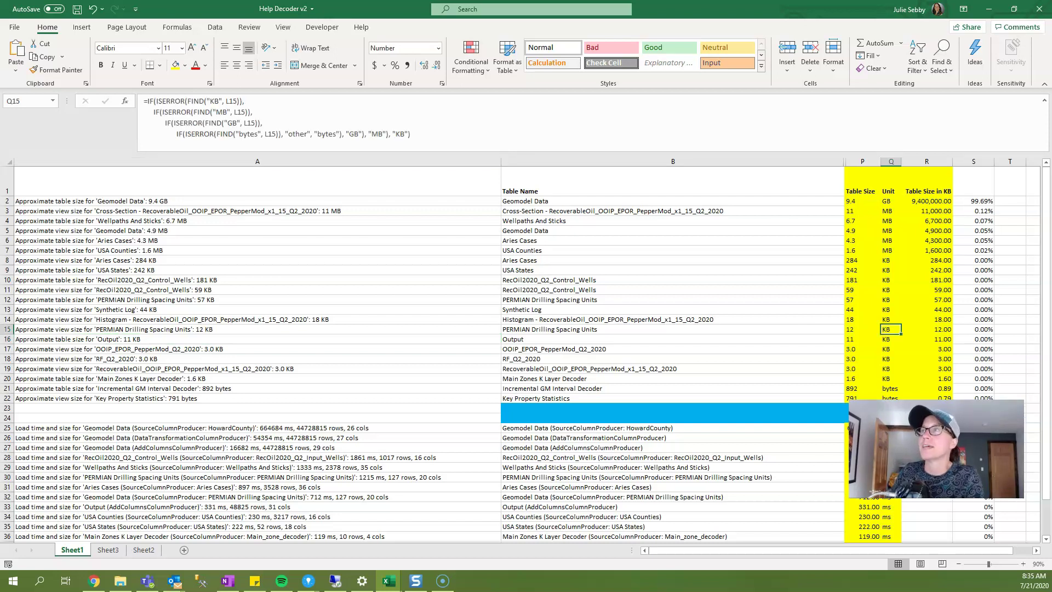
left_click_drag(673, 161, 863, 161)
right_click(863, 161)
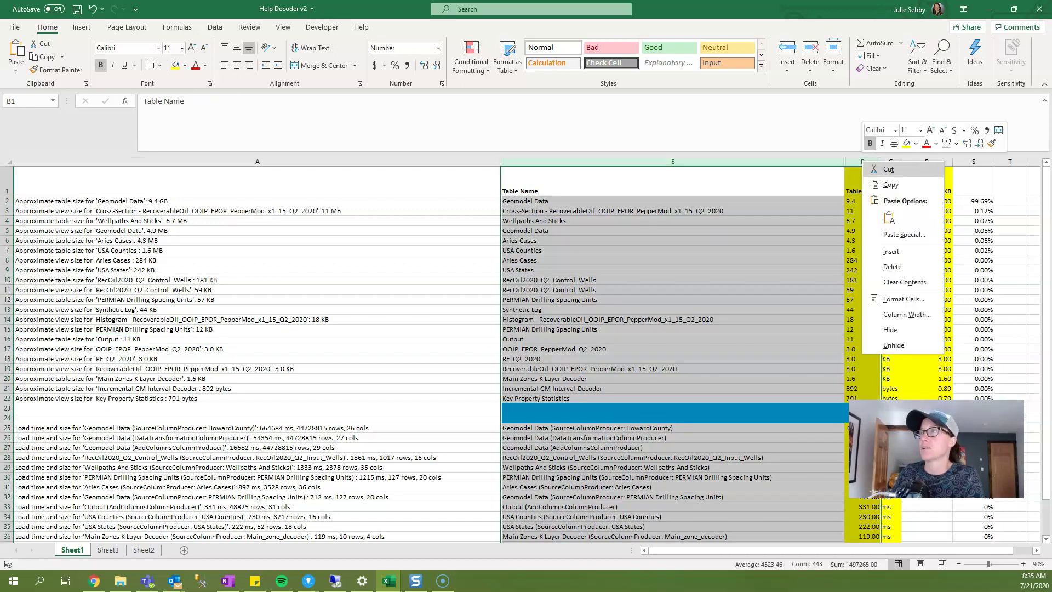
left_click(894, 345)
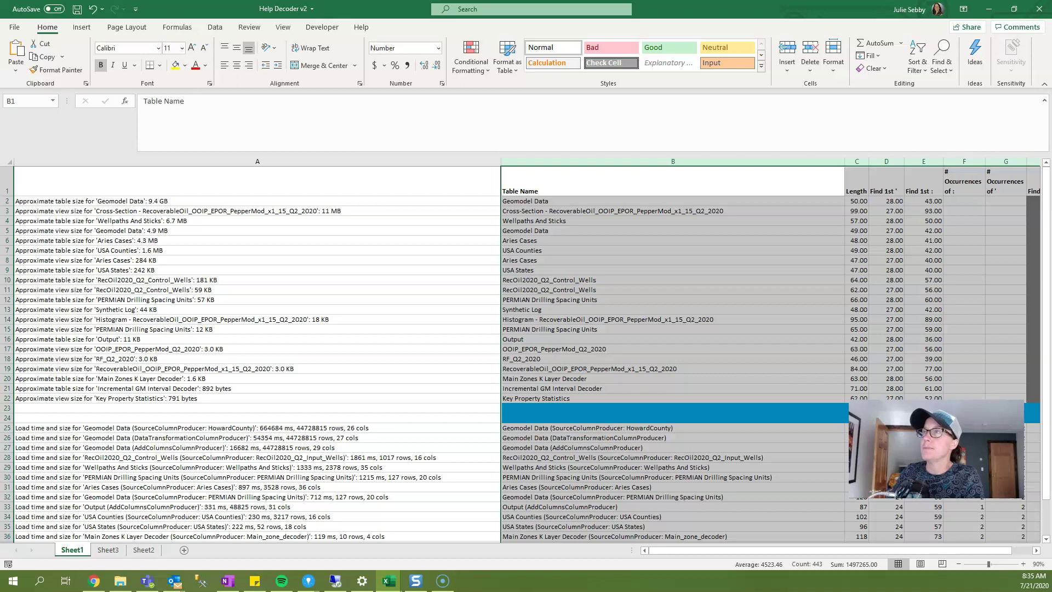
Step: Examine the unhidden helper columns on Sheet1, from the Length formula in C2 across to the Find columns and their headers
left_click(673, 201)
key("Right")
key("Right")
key("Right")
key("Right")
key("Right")
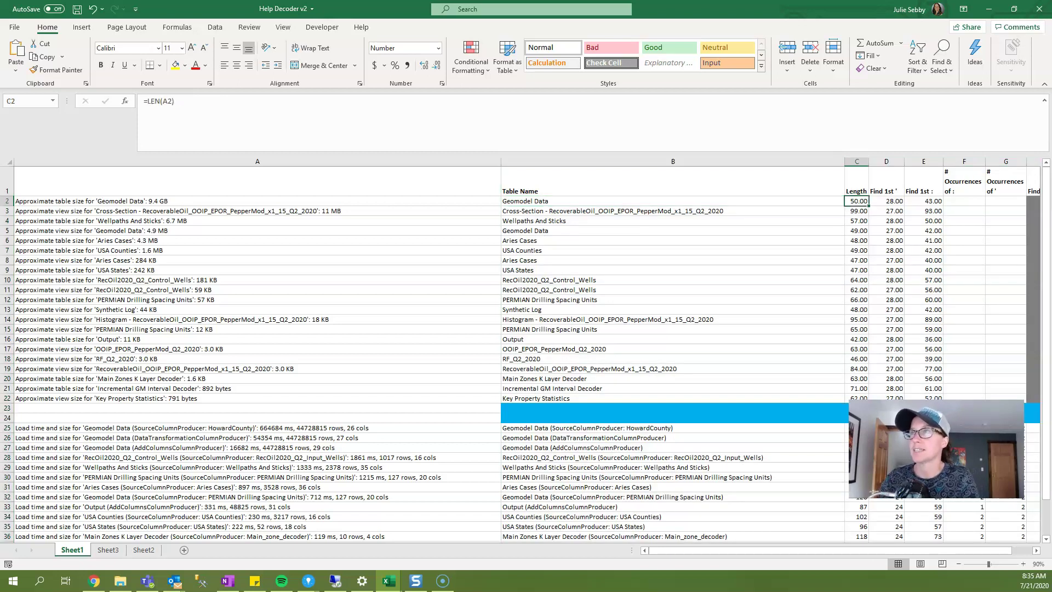
key("Right")
key("Right")
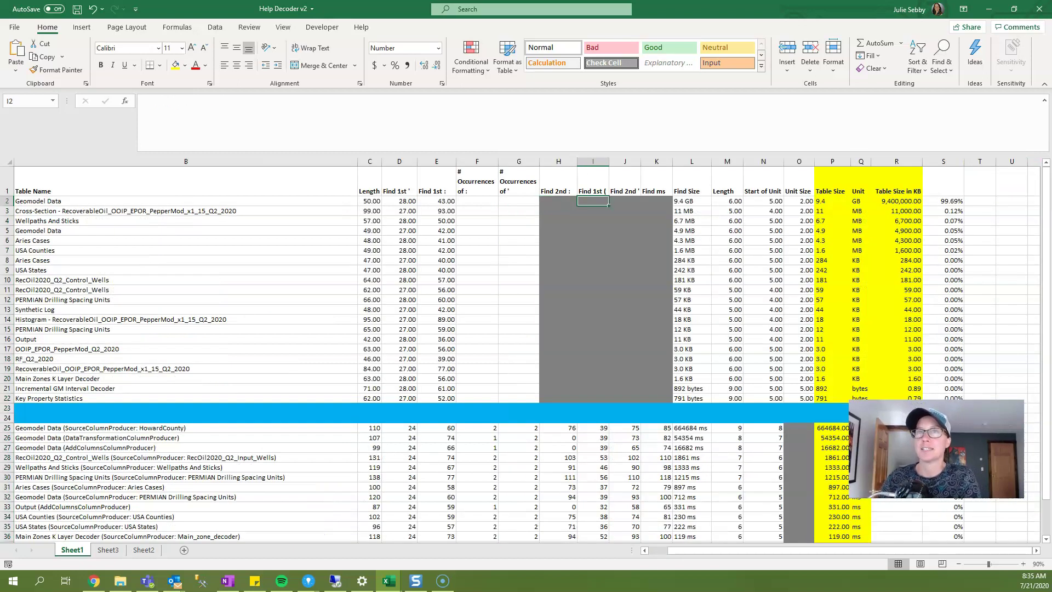
left_click(370, 182)
key("Right")
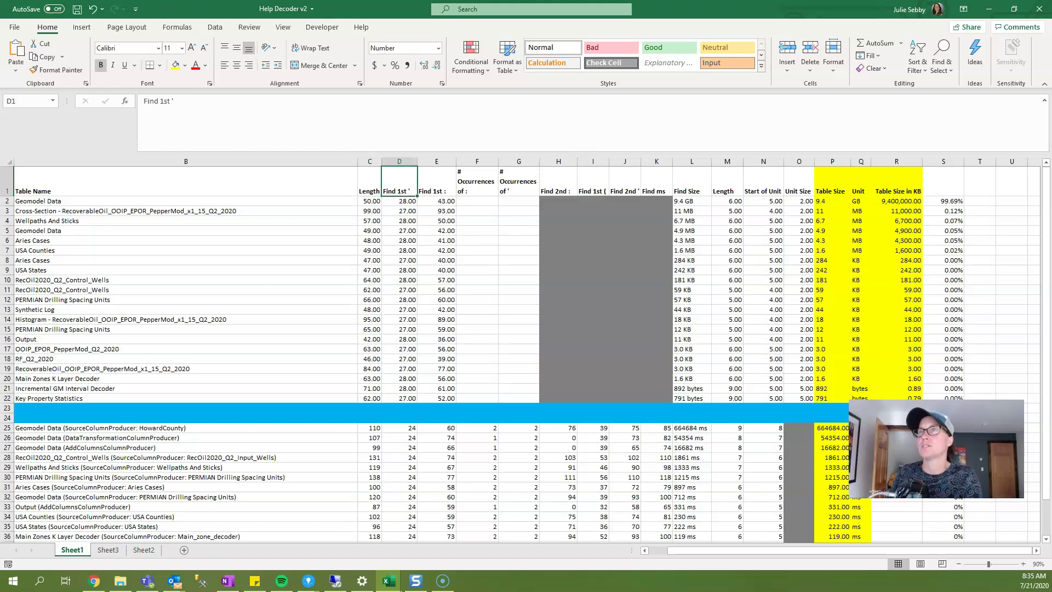
Step: Inspect the Table Size header in P1 and the unit conversion formula for Table Size in KB in R2
left_click(833, 182)
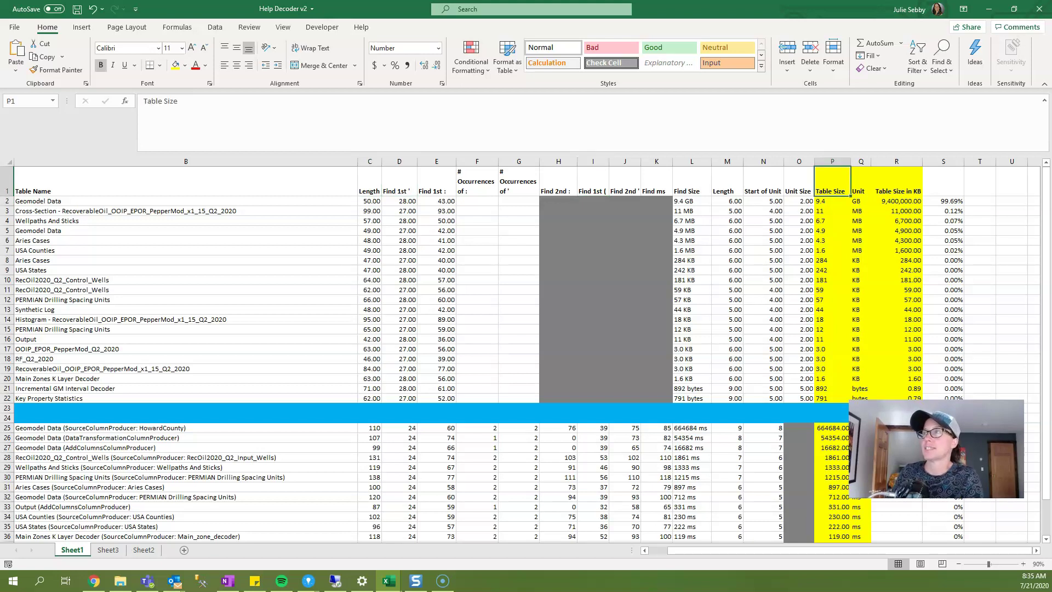
key("Down")
key("Right")
key("Right")
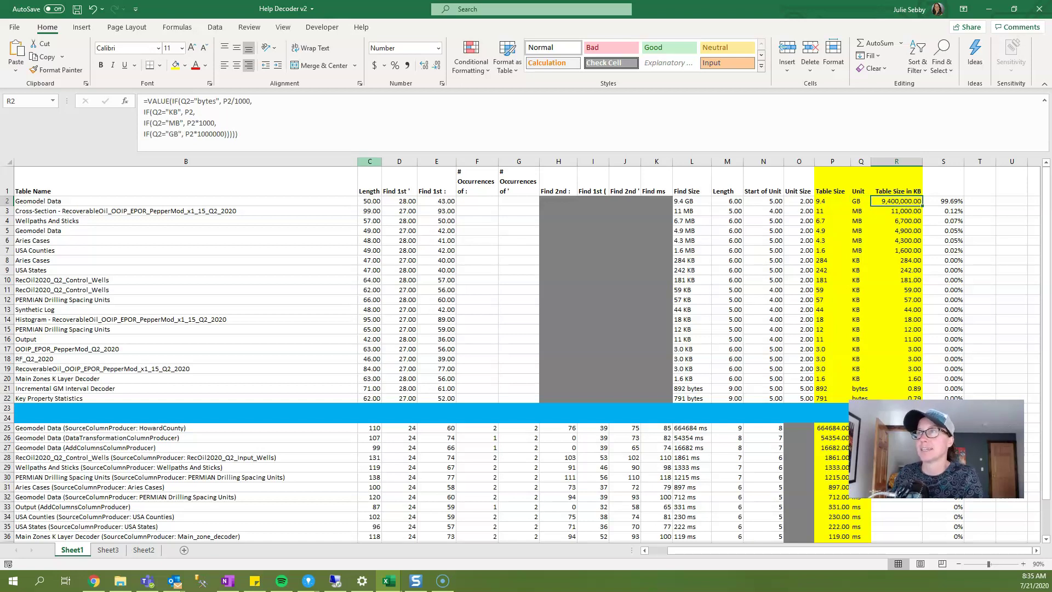
Step: Hide helper columns C through O on Sheet1
left_click_drag(370, 161, 795, 162)
right_click(795, 162)
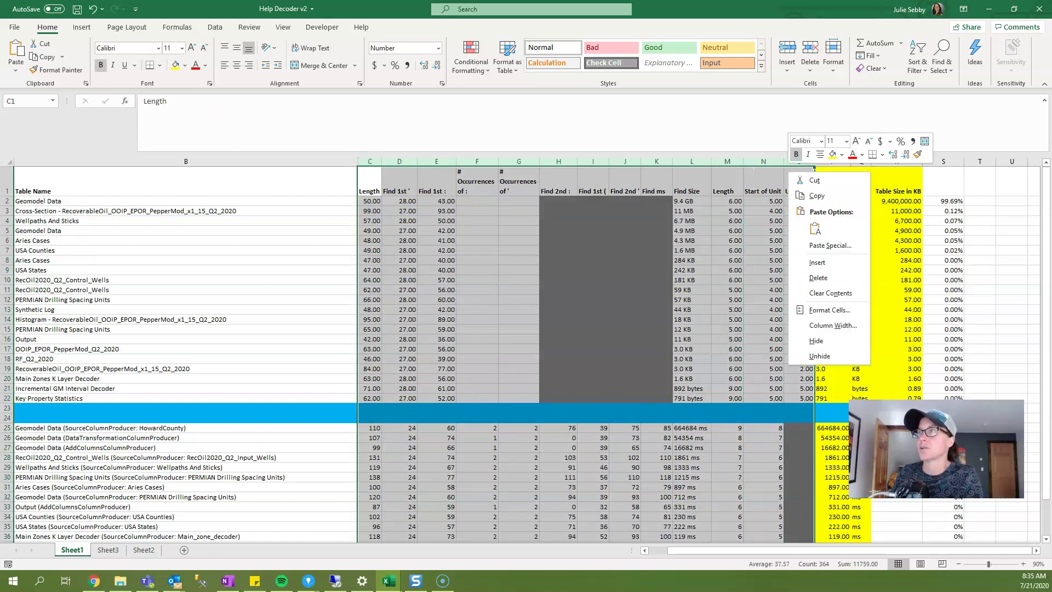
left_click(816, 340)
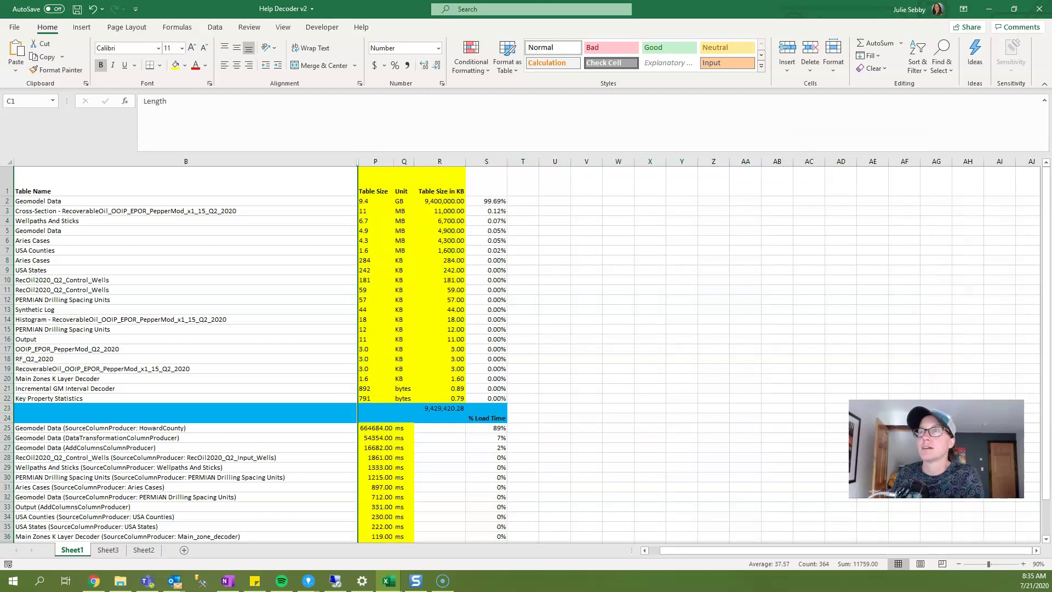
Step: Inspect the Table Size in KB formulas in R4 and R2, and the share-of-total formula in S2
left_click(440, 221)
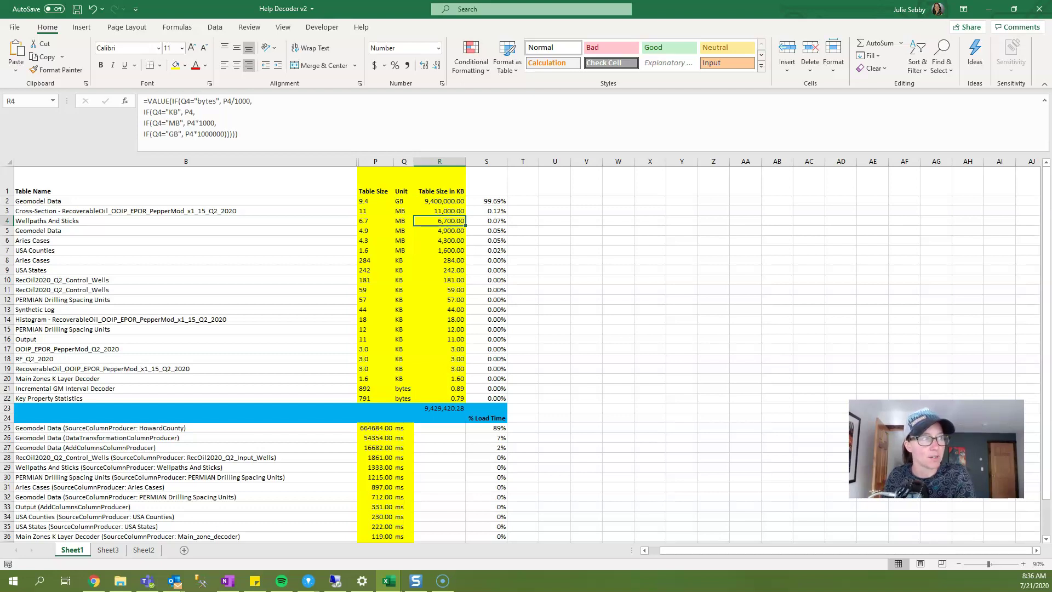
left_click(440, 201)
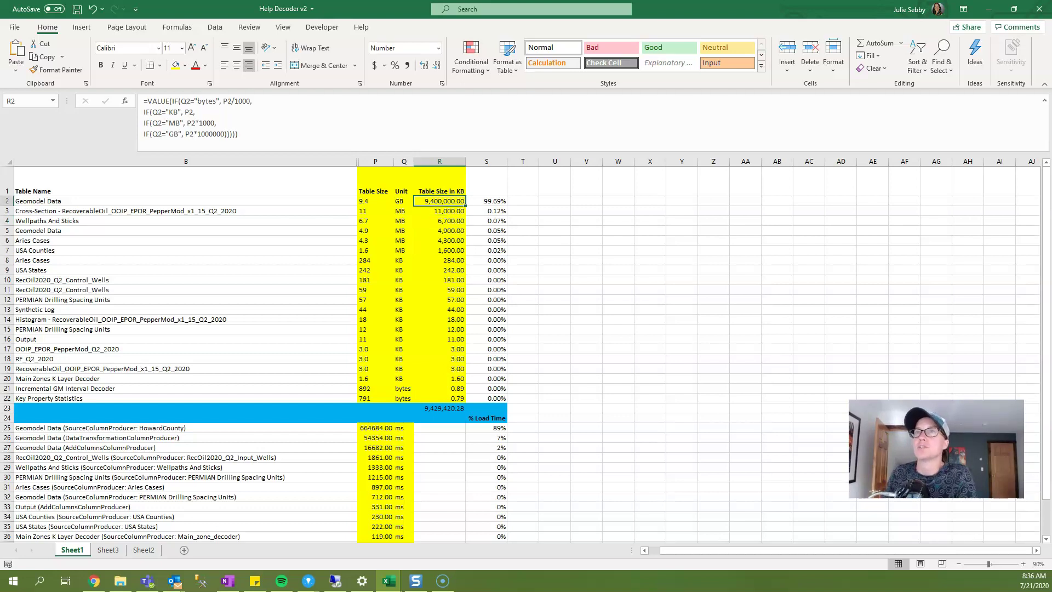
left_click(160, 101)
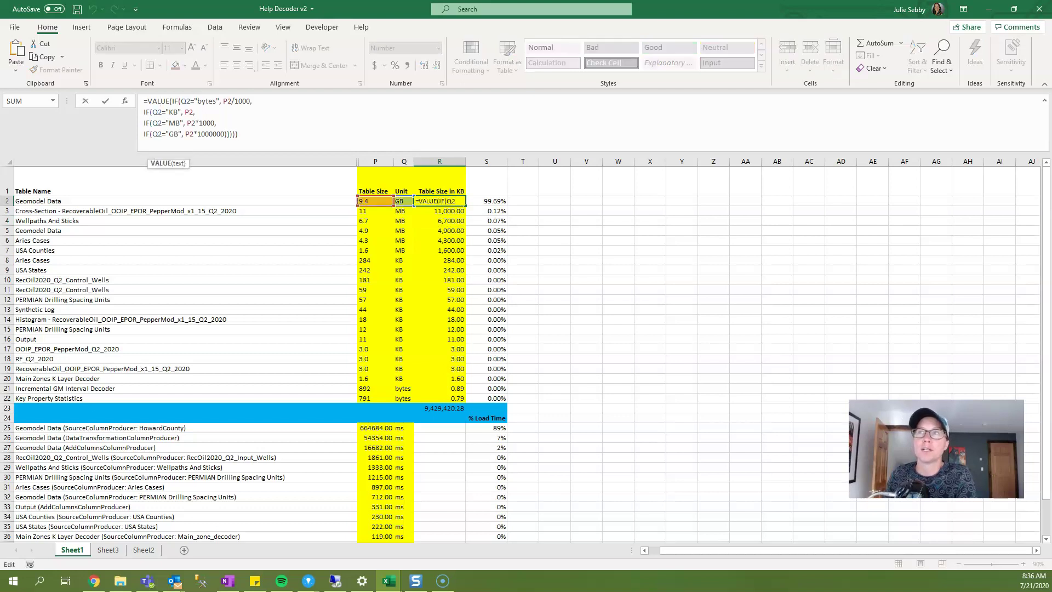
key("Escape")
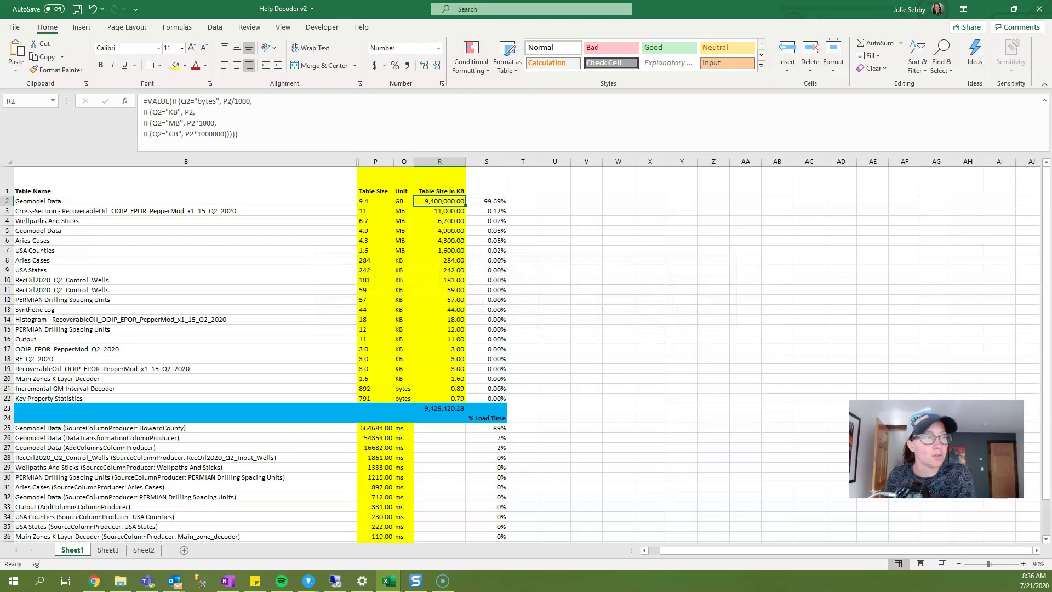
left_click(486, 201)
Step: Review the three Geomodel Data load time entries in B25 through B27, and switch to the previously used application
scroll(258, 351, "down", 3)
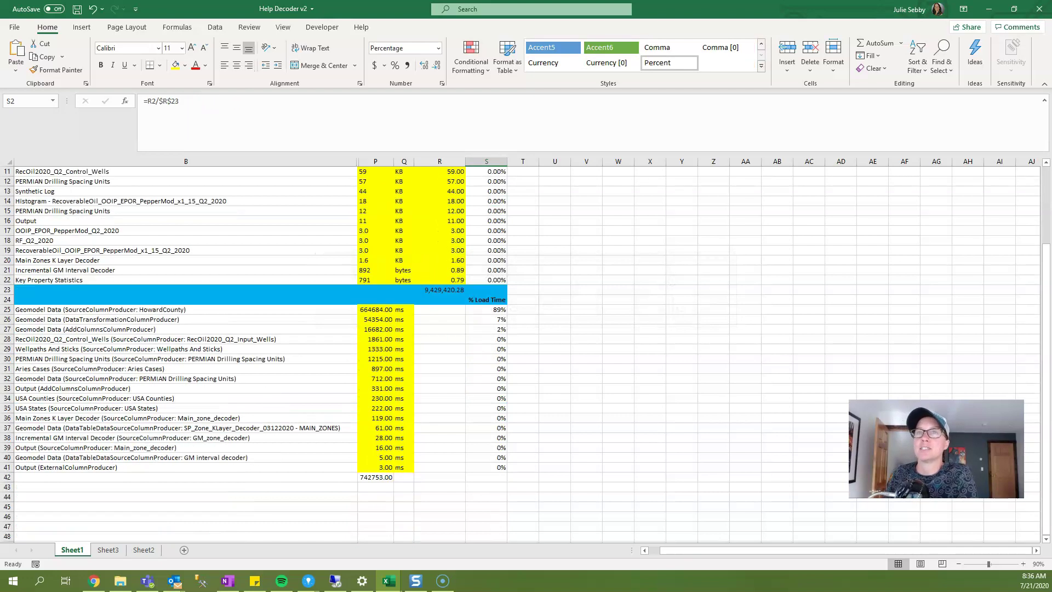
left_click(185, 309)
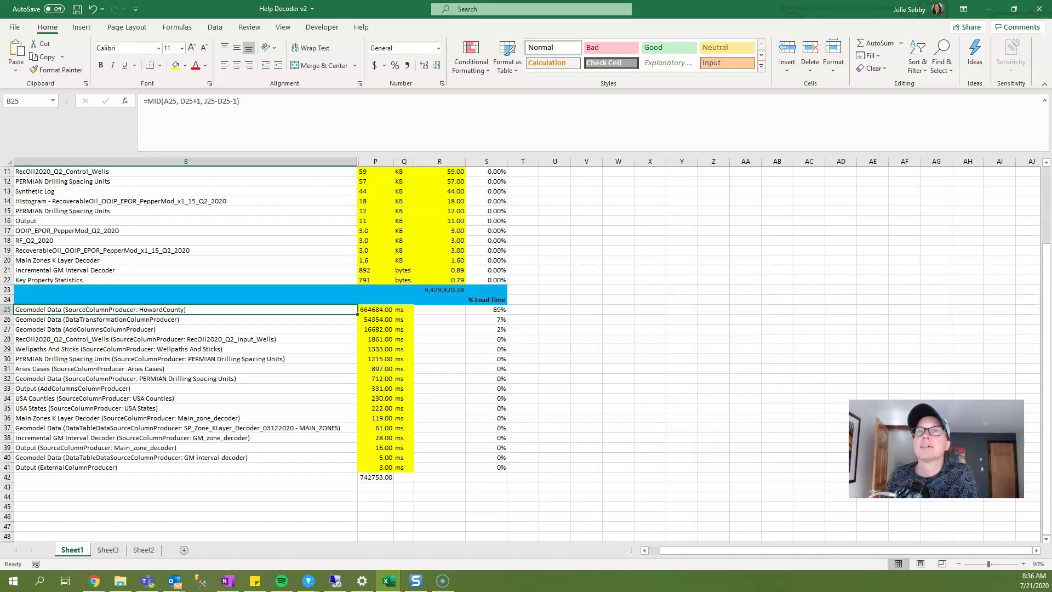
left_click(186, 320)
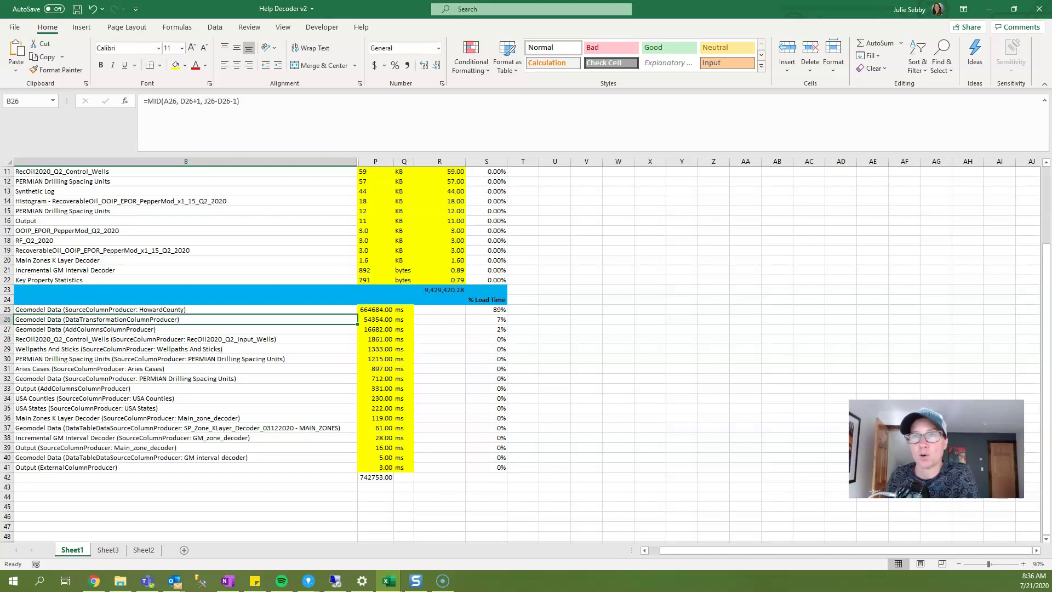
left_click(186, 329)
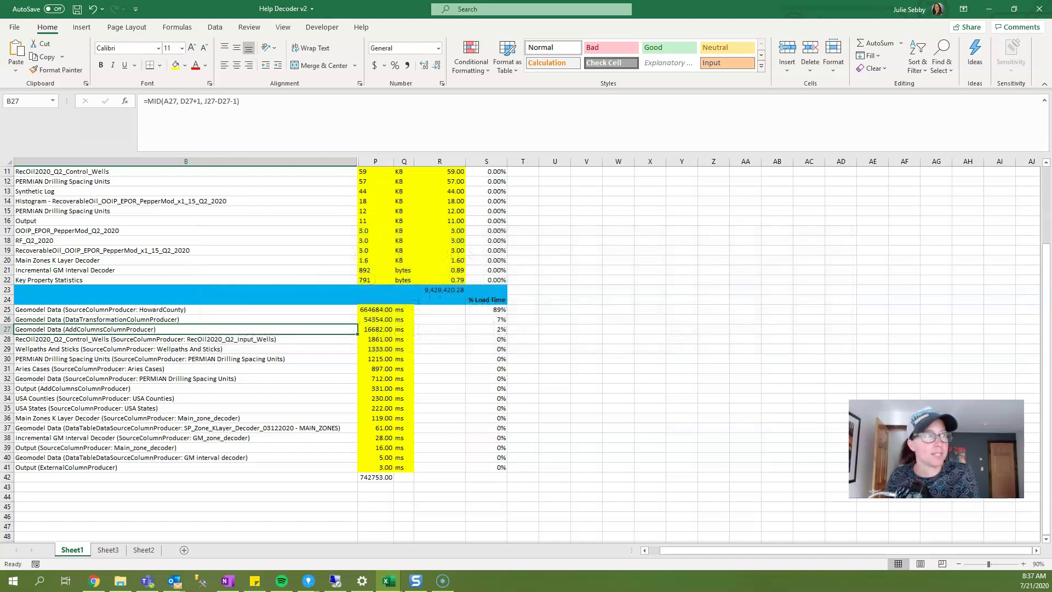
key("alt+Tab")
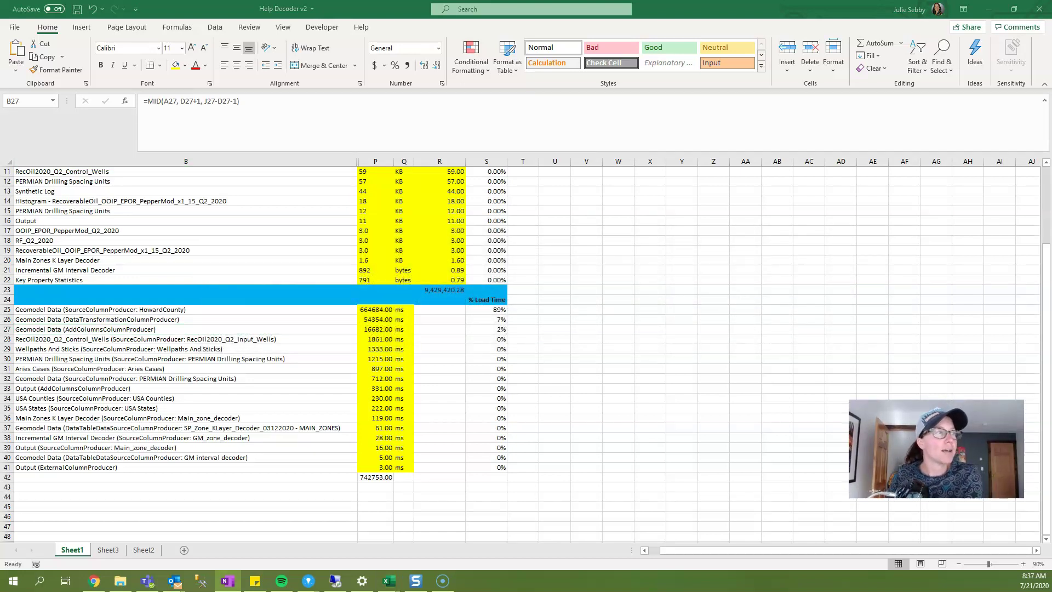